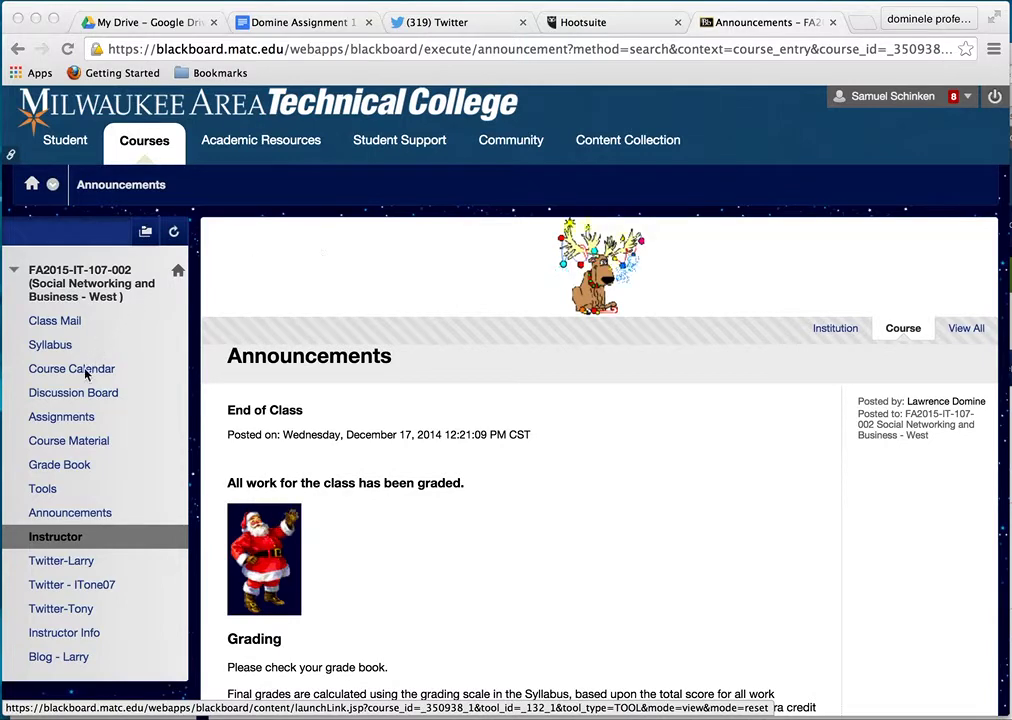
- Go to the course's Assignments list and select Assignment One
{"action": "left_click", "coordinate": [68, 420]}
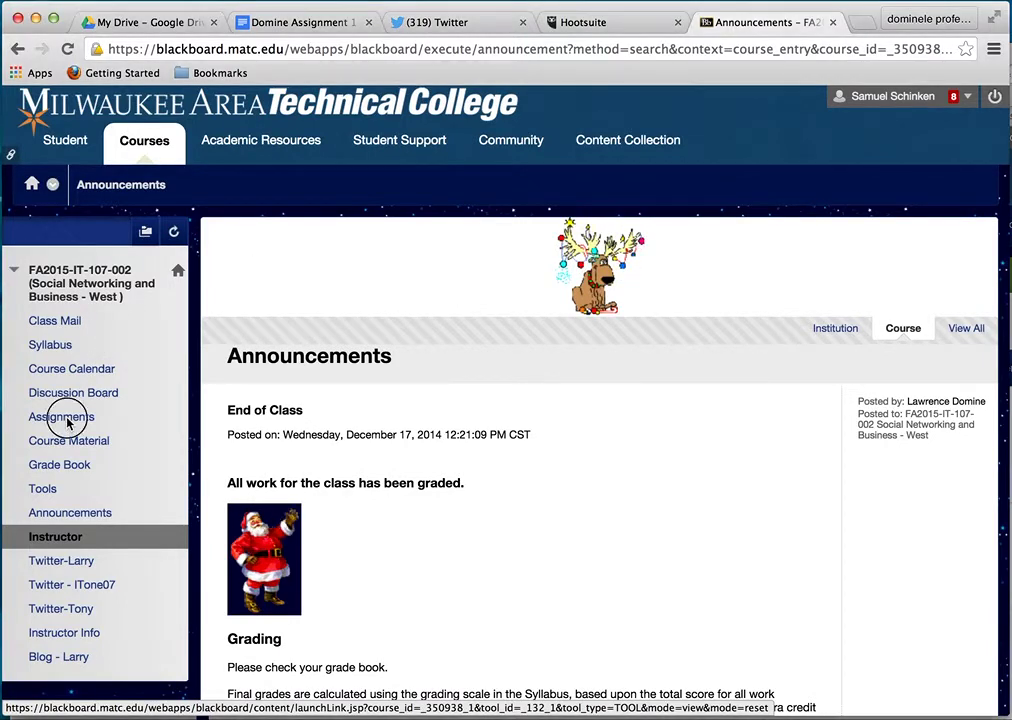
{"action": "left_click", "coordinate": [68, 420]}
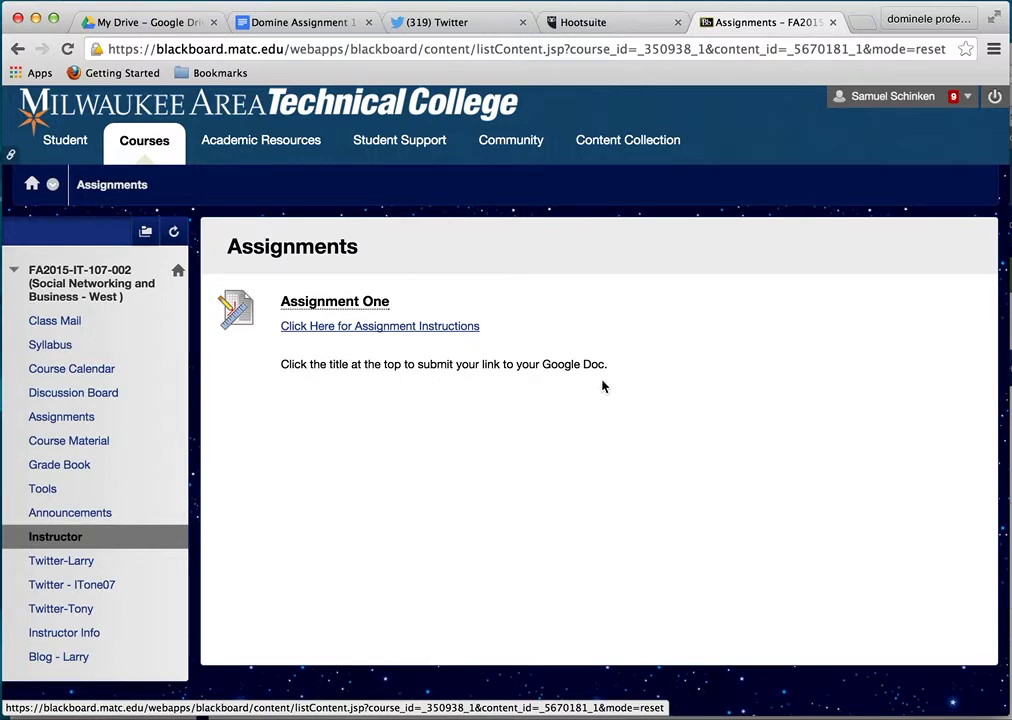
{"action": "left_click", "coordinate": [365, 304]}
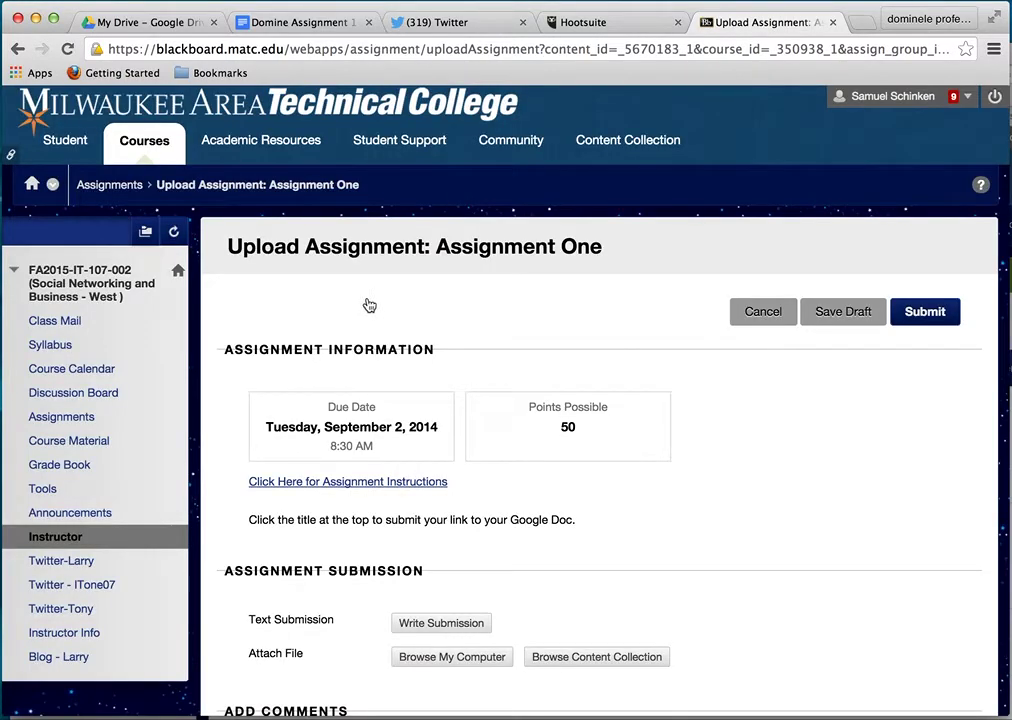
- Scroll the Upload Assignment page and place the cursor in the Add Comments box
{"action": "scroll", "coordinate": [724, 424], "scroll_direction": "down", "scroll_amount": 3}
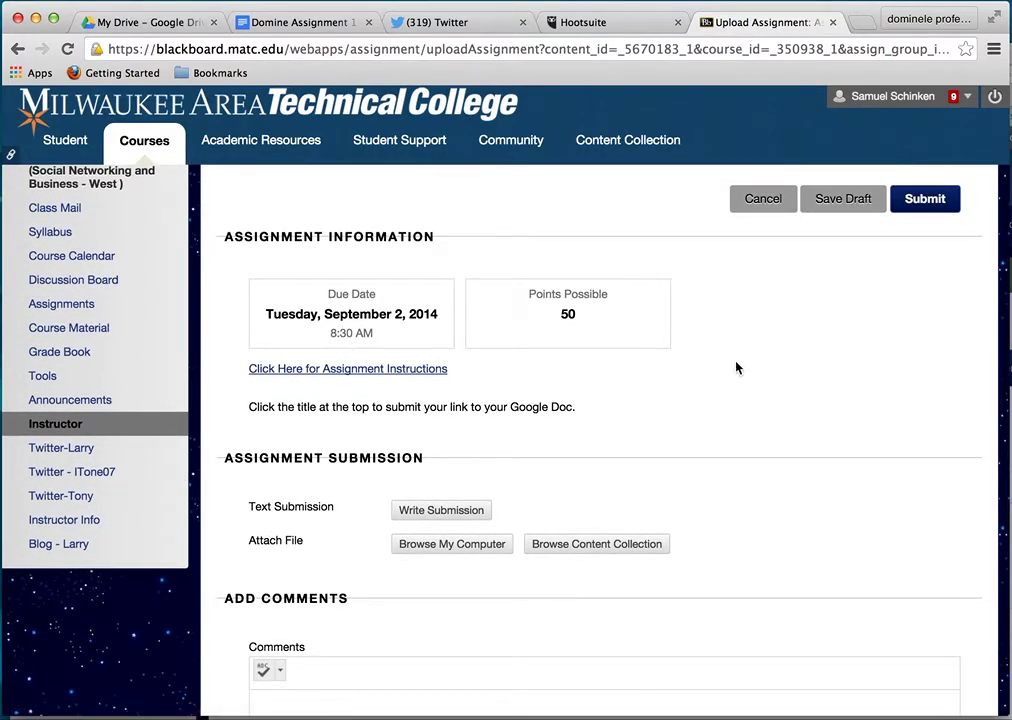
{"action": "scroll", "coordinate": [736, 366], "scroll_direction": "down", "scroll_amount": 3}
{"action": "scroll", "coordinate": [736, 368], "scroll_direction": "down", "scroll_amount": 3}
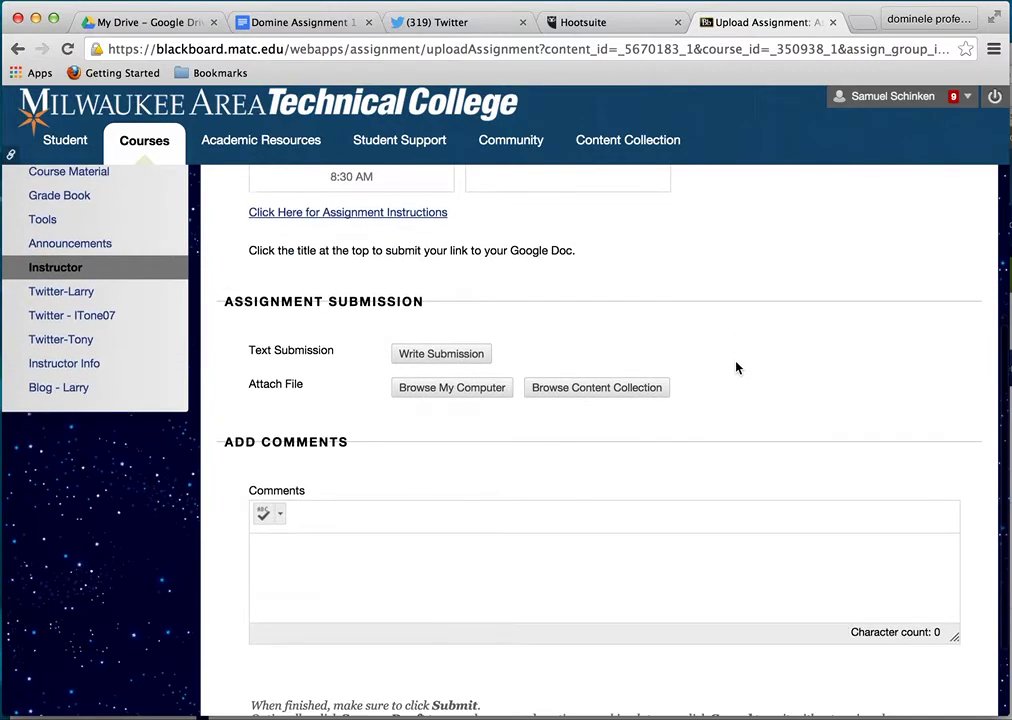
{"action": "scroll", "coordinate": [736, 368], "scroll_direction": "down", "scroll_amount": 1}
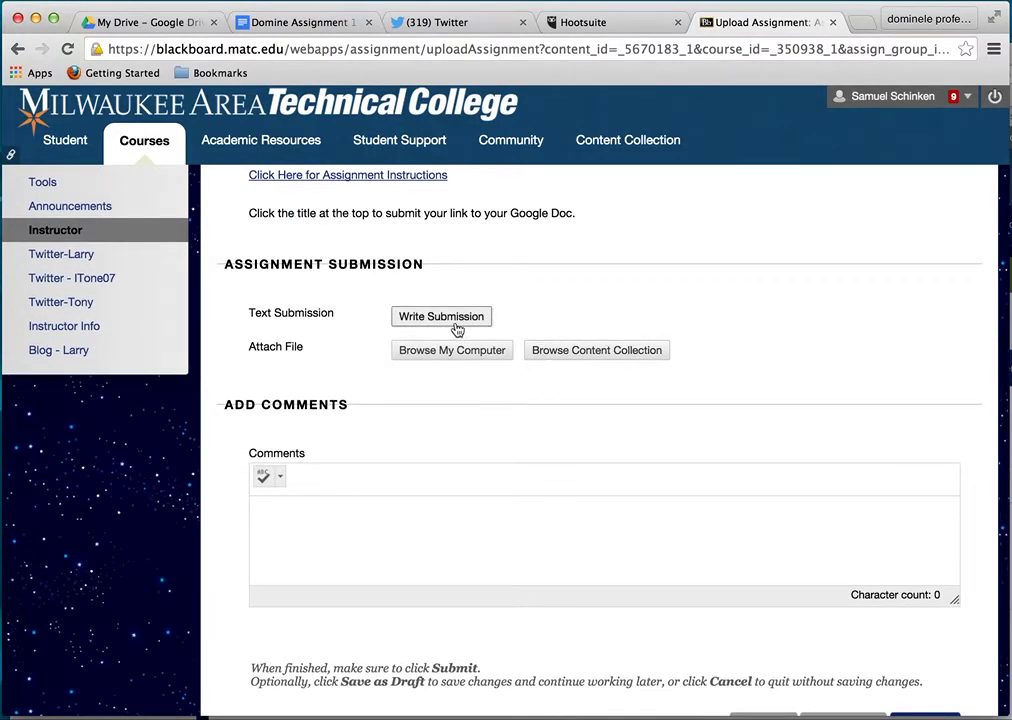
{"action": "scroll", "coordinate": [818, 378], "scroll_direction": "down", "scroll_amount": 3}
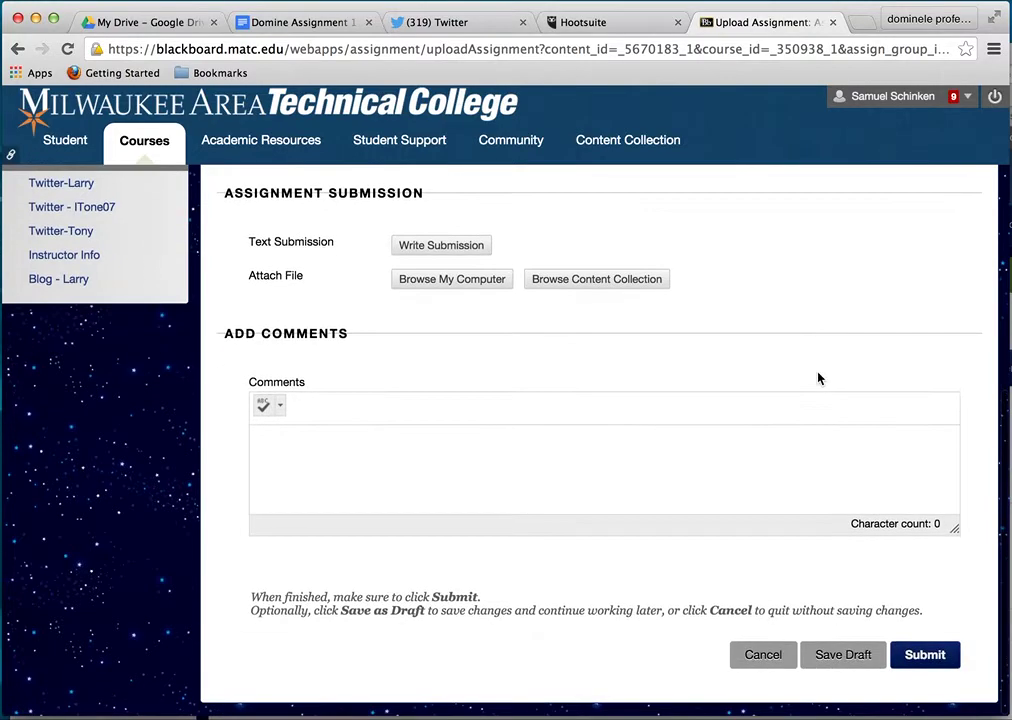
{"action": "scroll", "coordinate": [818, 378], "scroll_direction": "up", "scroll_amount": 4}
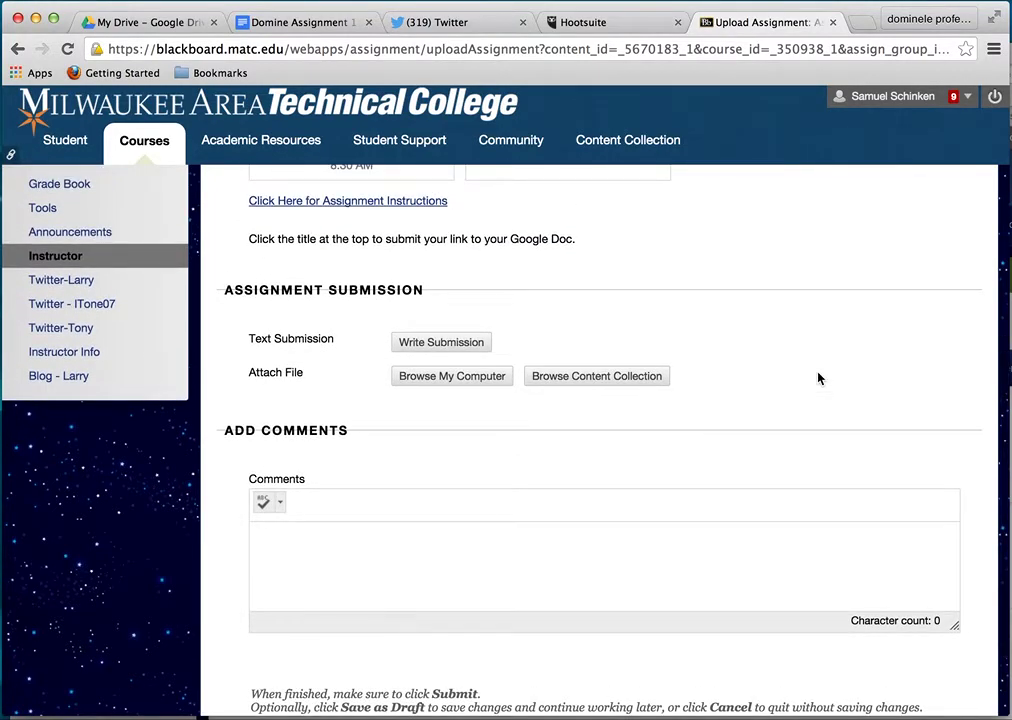
{"action": "scroll", "coordinate": [818, 378], "scroll_direction": "up", "scroll_amount": 10}
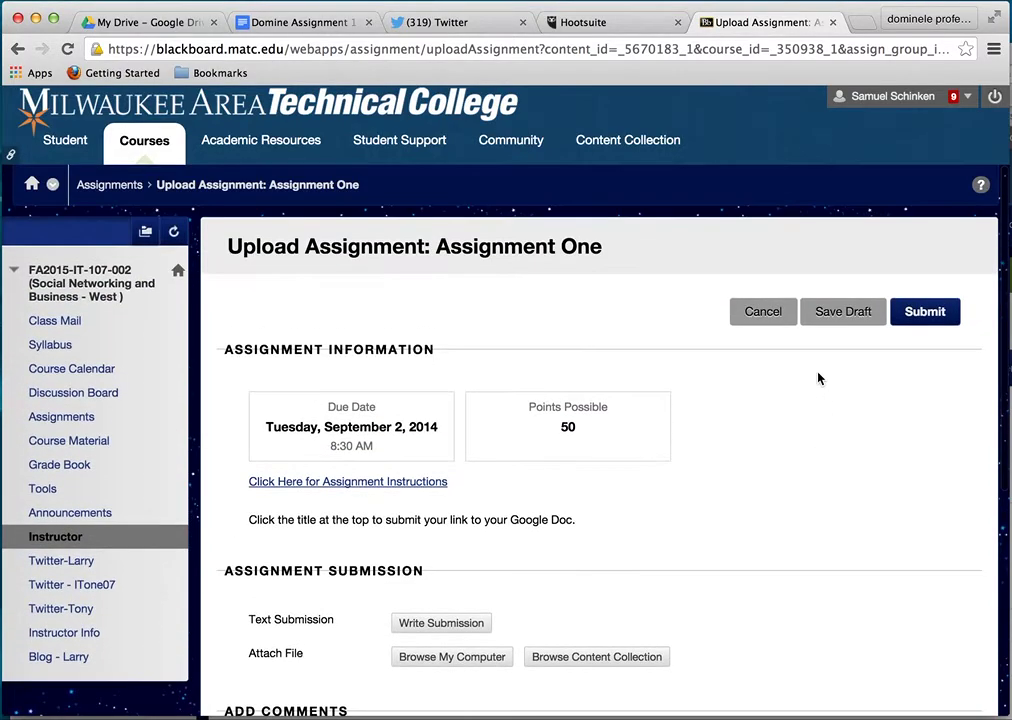
{"action": "scroll", "coordinate": [818, 378], "scroll_direction": "down", "scroll_amount": 12}
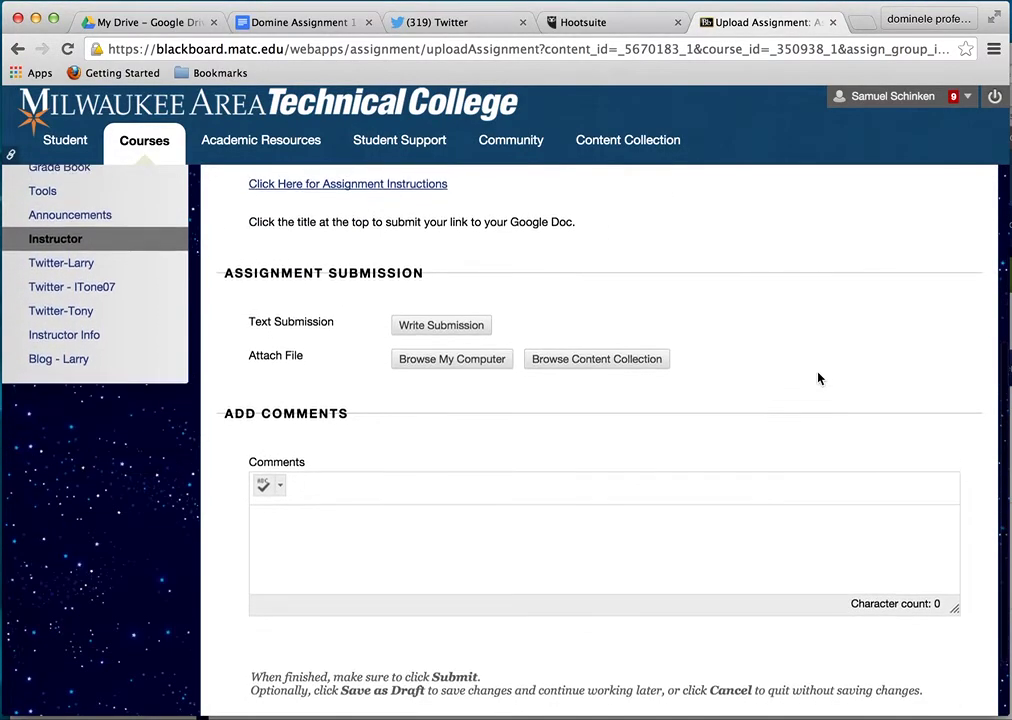
{"action": "left_click", "coordinate": [290, 502]}
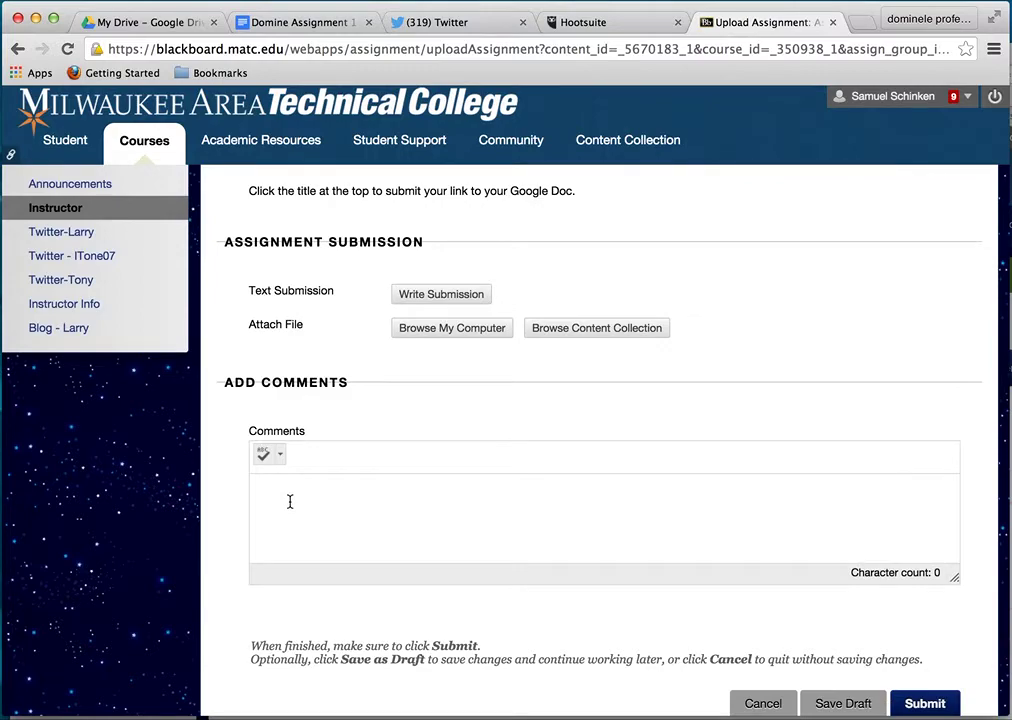
{"action": "scroll", "coordinate": [289, 497], "scroll_direction": "up", "scroll_amount": 1}
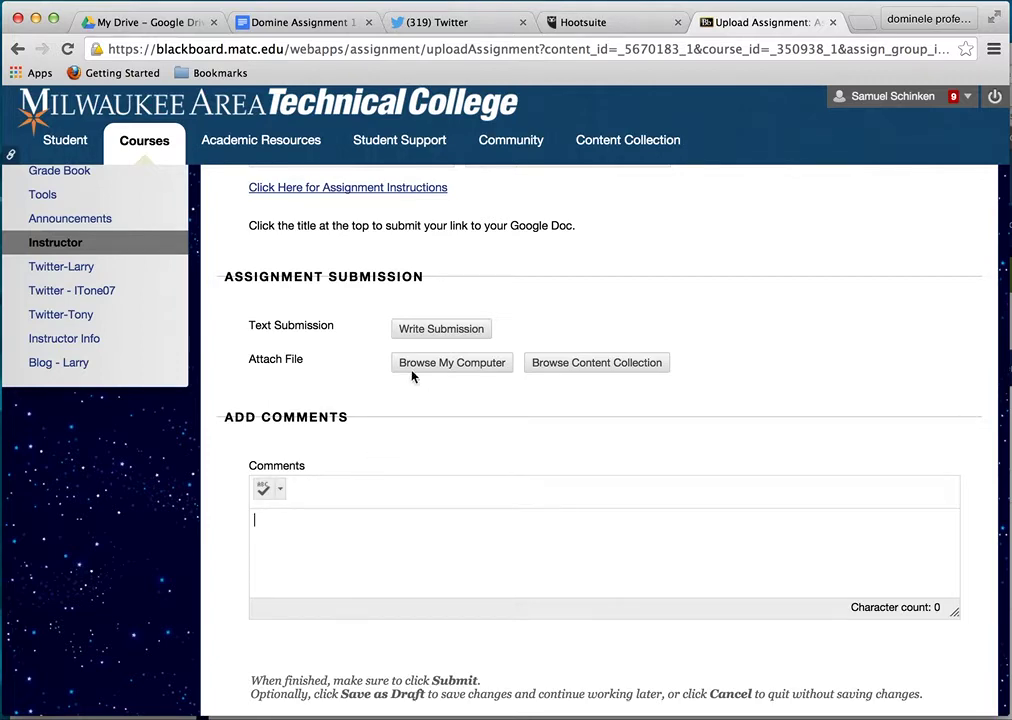
- Switch to the Domine Assignment 1 Google Doc and open its Share dialog
{"action": "left_click", "coordinate": [305, 24]}
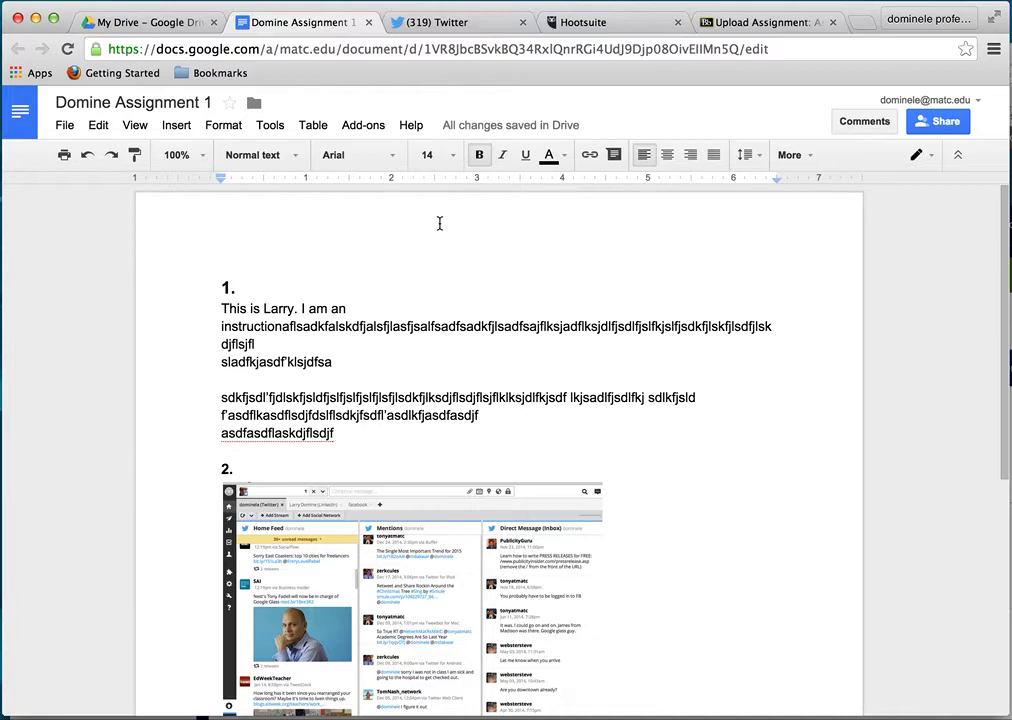
{"action": "left_click", "coordinate": [938, 124]}
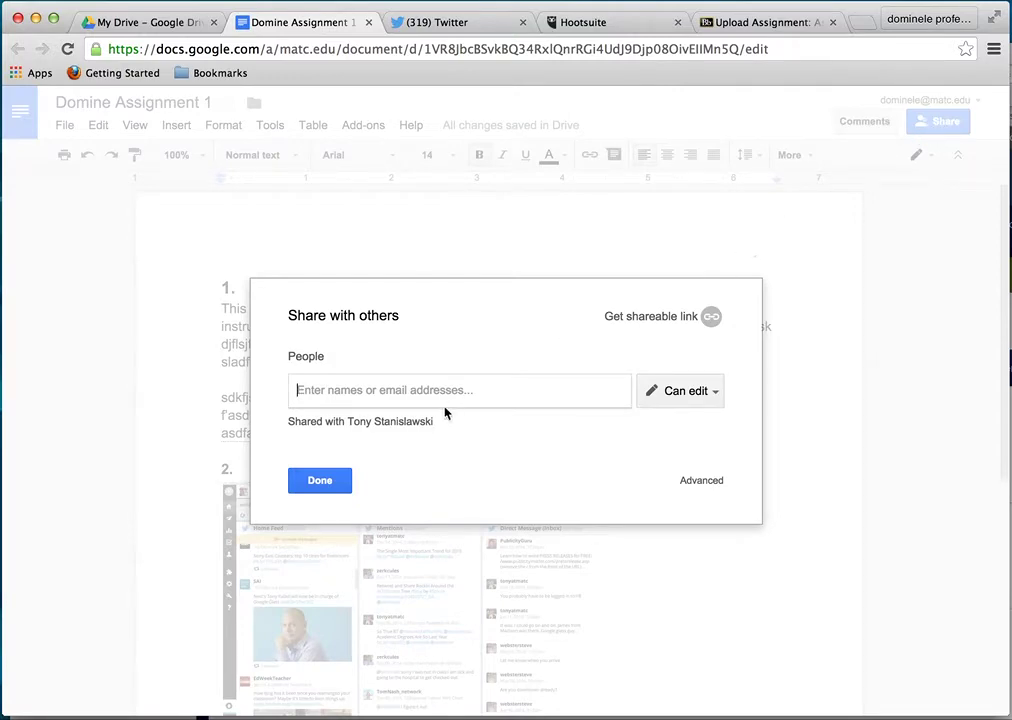
- Copy the document's shareable link and return to the Upload Assignment page
{"action": "left_click", "coordinate": [712, 318]}
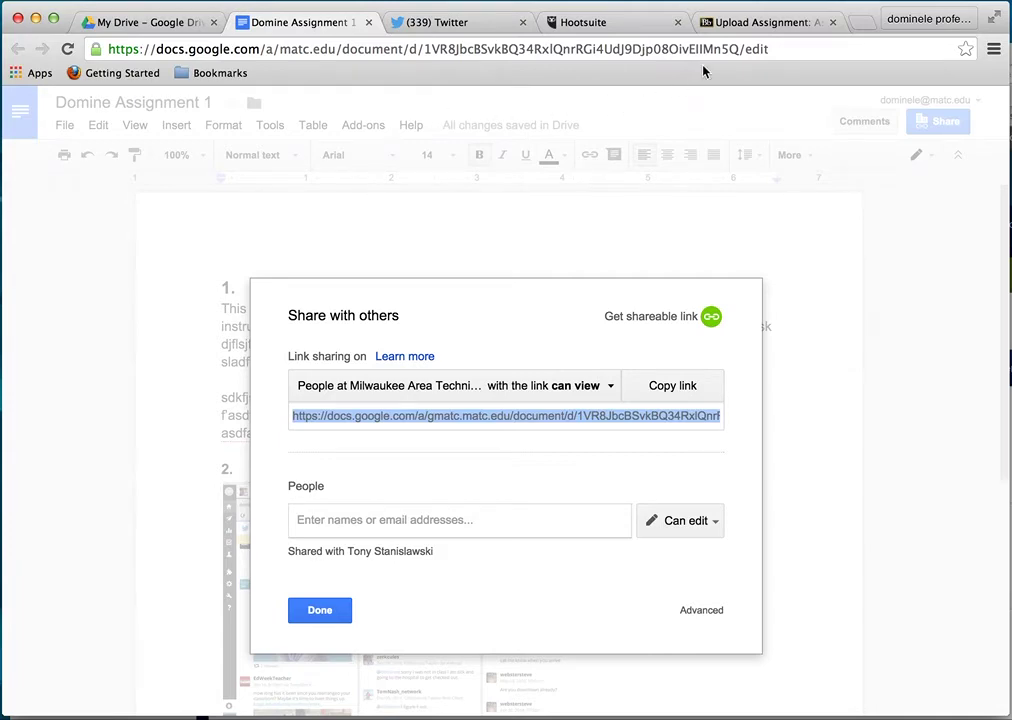
{"action": "left_click", "coordinate": [731, 24]}
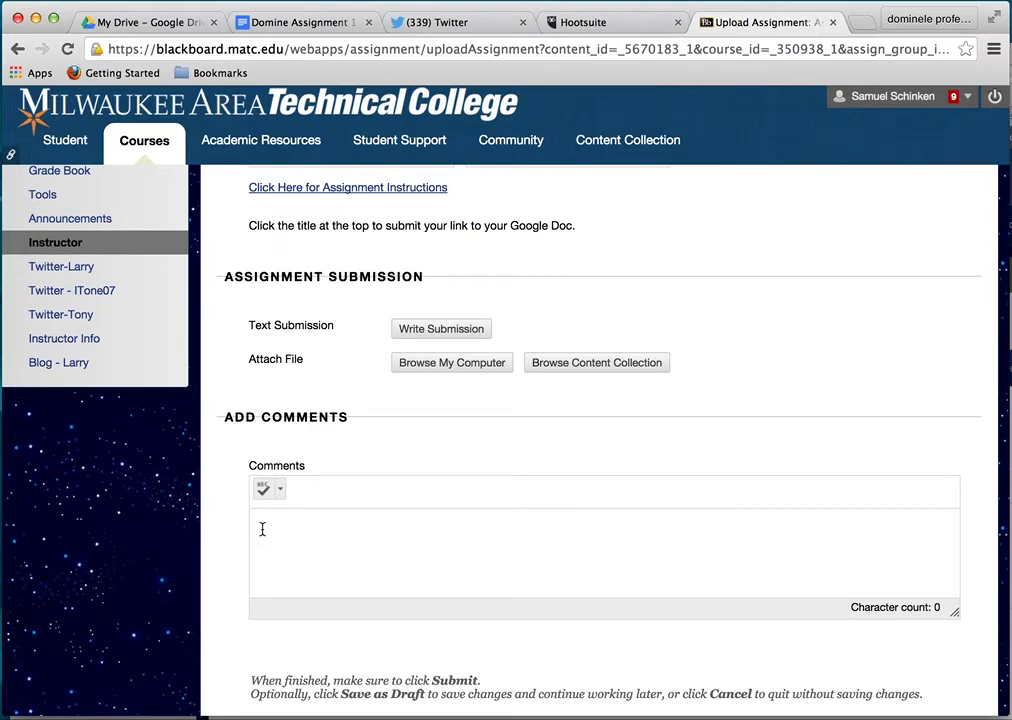
- Paste the Doc link into Comments with 'This assignment was fun!!!' on the line above
{"action": "key", "text": "super+v"}
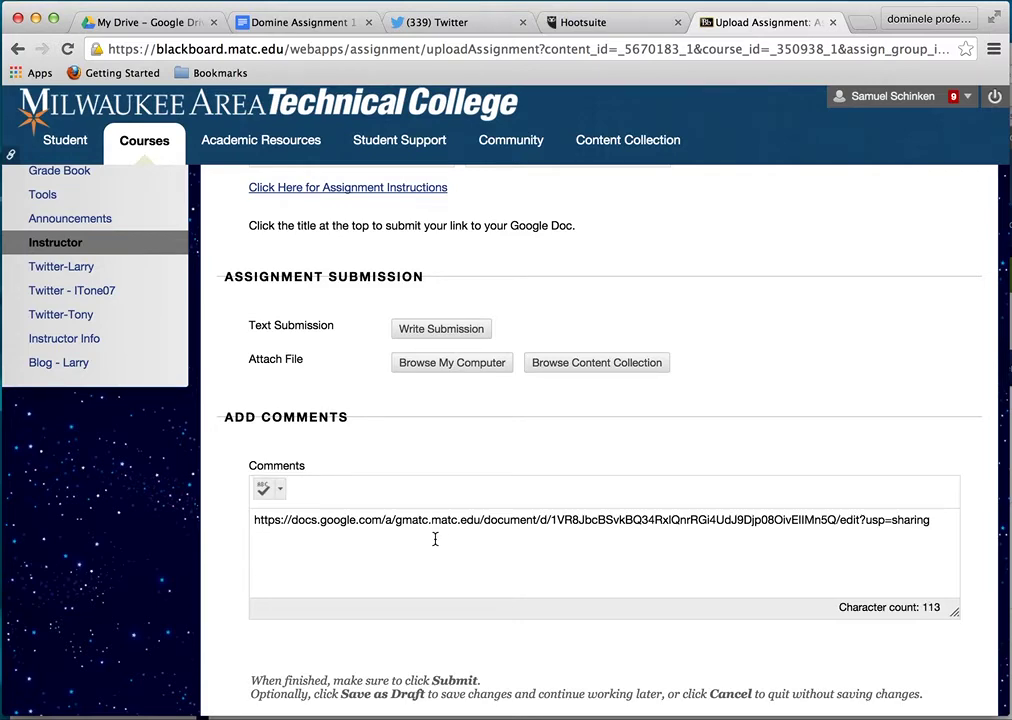
{"action": "left_click", "coordinate": [253, 520]}
{"action": "key", "text": "Return"}
{"action": "left_click", "coordinate": [259, 520]}
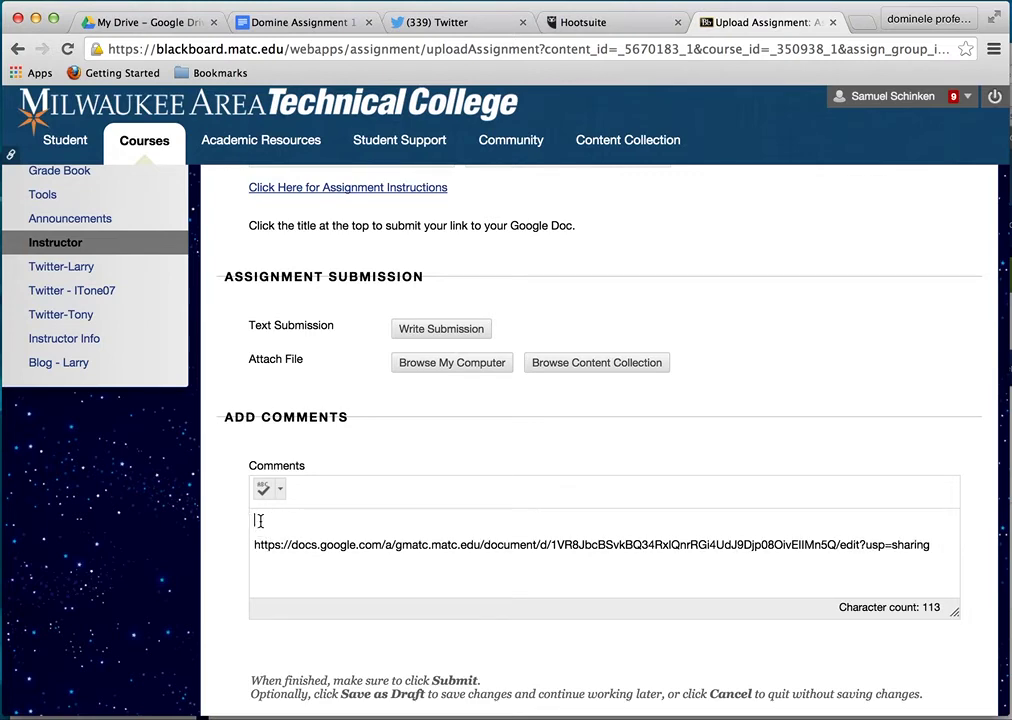
{"action": "type", "text": "This assignment wa"}
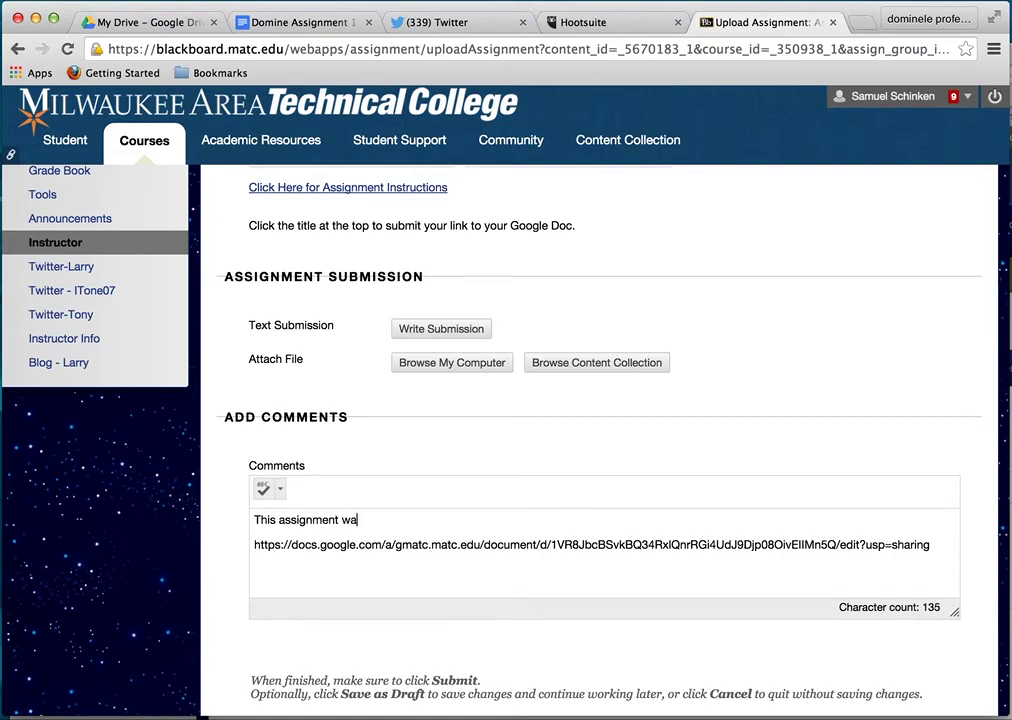
{"action": "type", "text": "s fun!!!"}
{"action": "scroll", "coordinate": [604, 565], "scroll_direction": "down", "scroll_amount": 1}
{"action": "scroll", "coordinate": [604, 565], "scroll_direction": "down", "scroll_amount": 3}
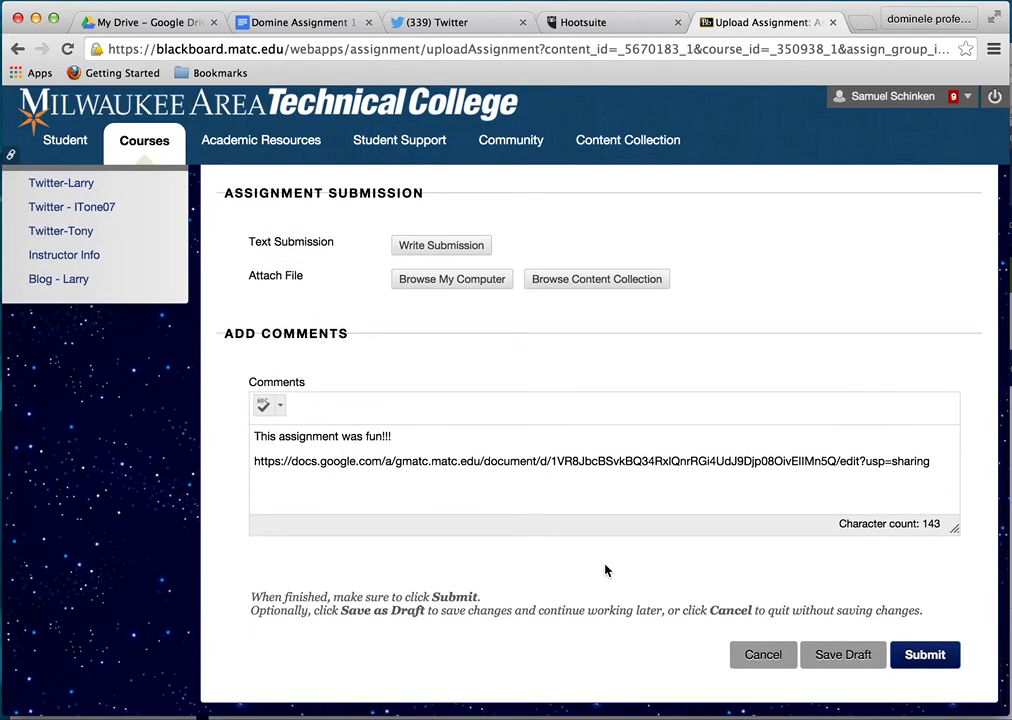
- Submit Assignment One, review the comment and link in its submission history, and confirm with OK
{"action": "left_click", "coordinate": [921, 662]}
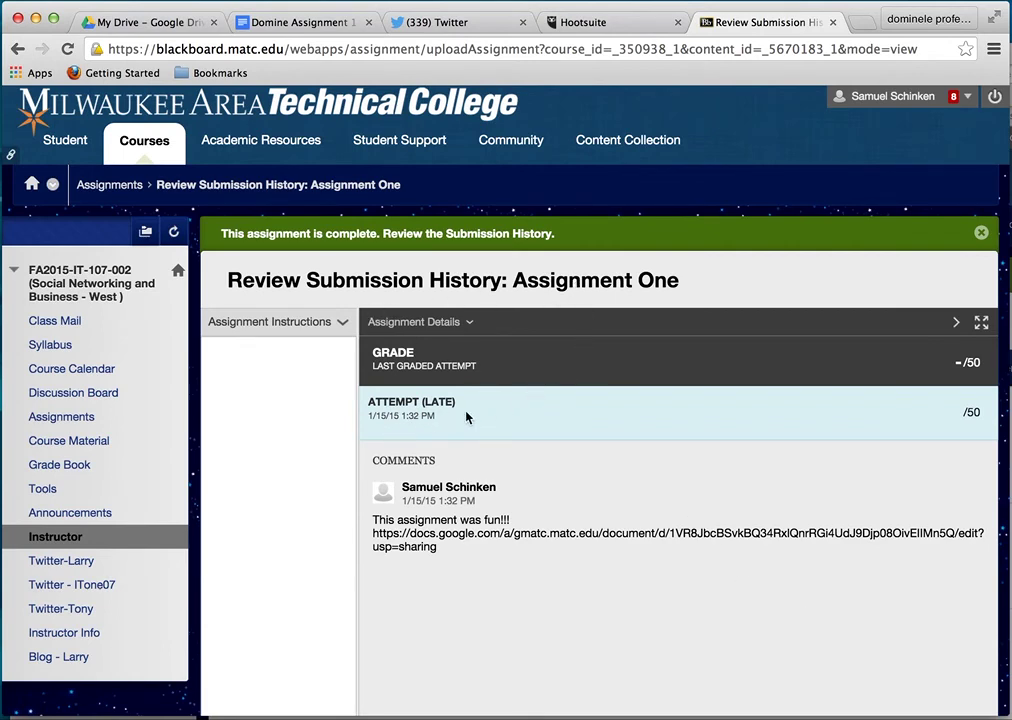
{"action": "scroll", "coordinate": [466, 417], "scroll_direction": "down", "scroll_amount": 3}
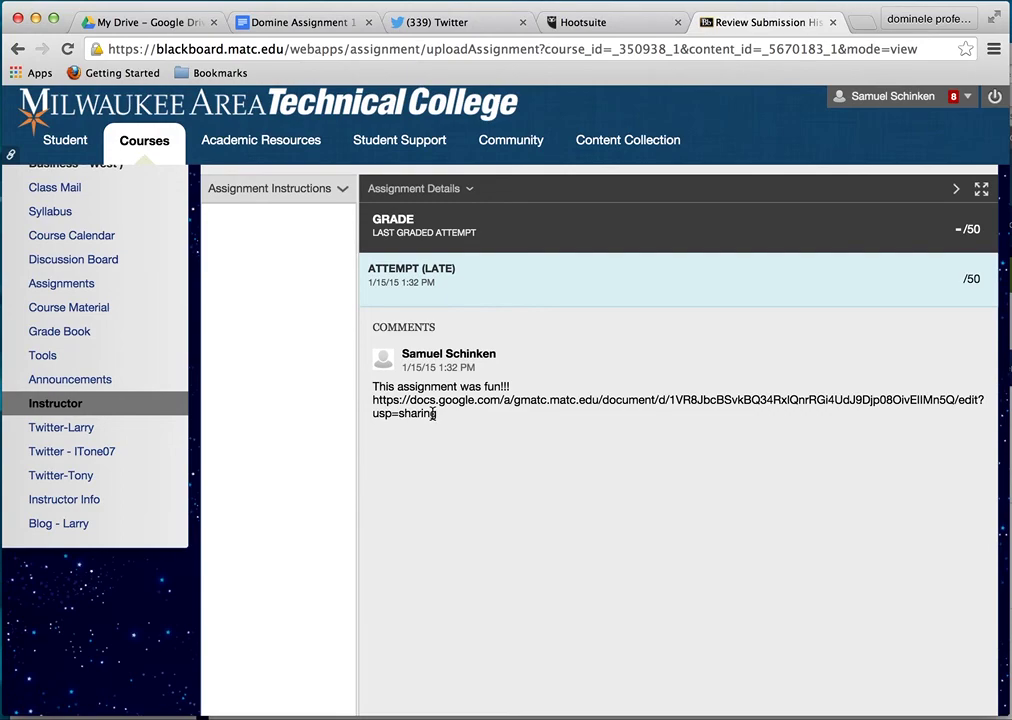
{"action": "scroll", "coordinate": [502, 416], "scroll_direction": "down", "scroll_amount": 3}
{"action": "scroll", "coordinate": [502, 416], "scroll_direction": "up", "scroll_amount": 2}
{"action": "scroll", "coordinate": [502, 416], "scroll_direction": "up", "scroll_amount": 4}
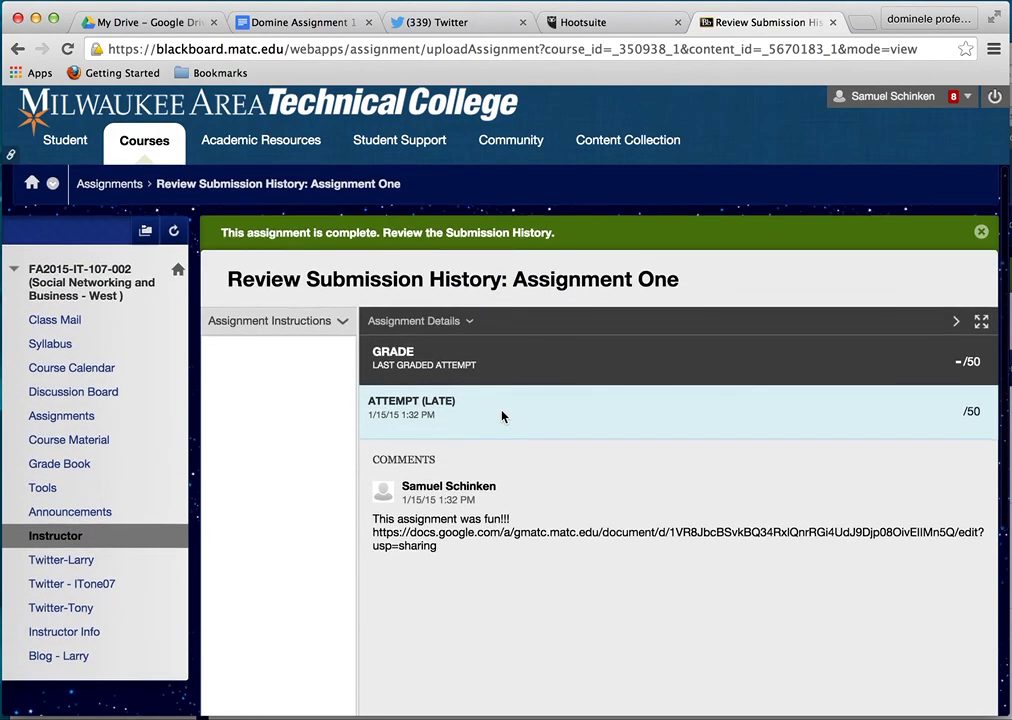
{"action": "scroll", "coordinate": [502, 416], "scroll_direction": "down", "scroll_amount": 5}
{"action": "scroll", "coordinate": [599, 420], "scroll_direction": "up", "scroll_amount": 1}
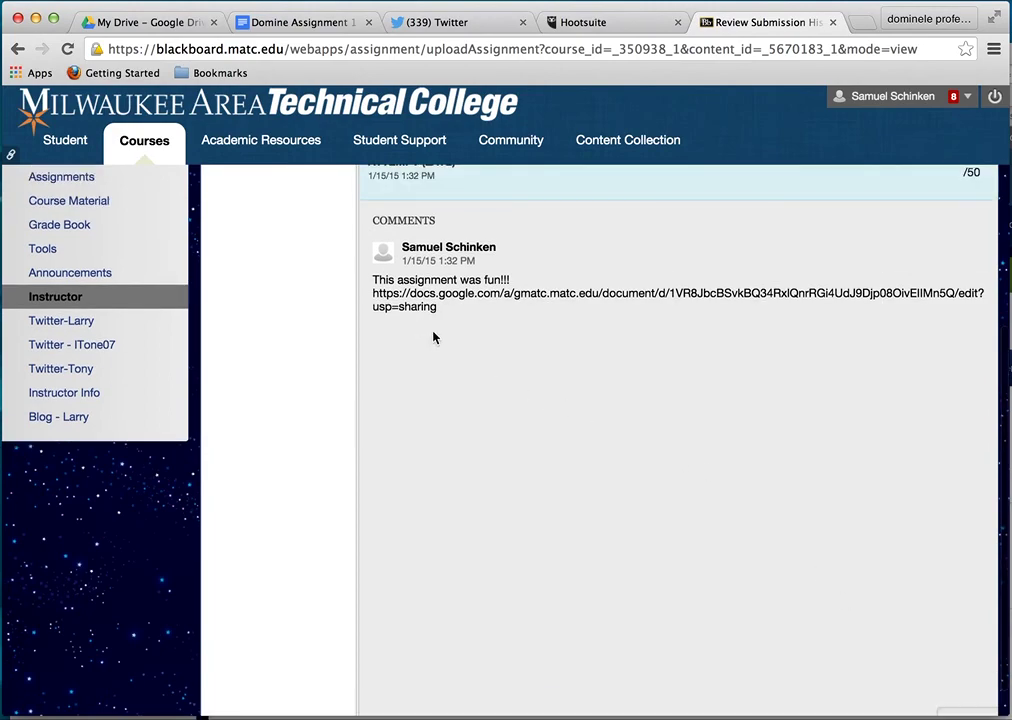
{"action": "scroll", "coordinate": [433, 337], "scroll_direction": "up", "scroll_amount": 3}
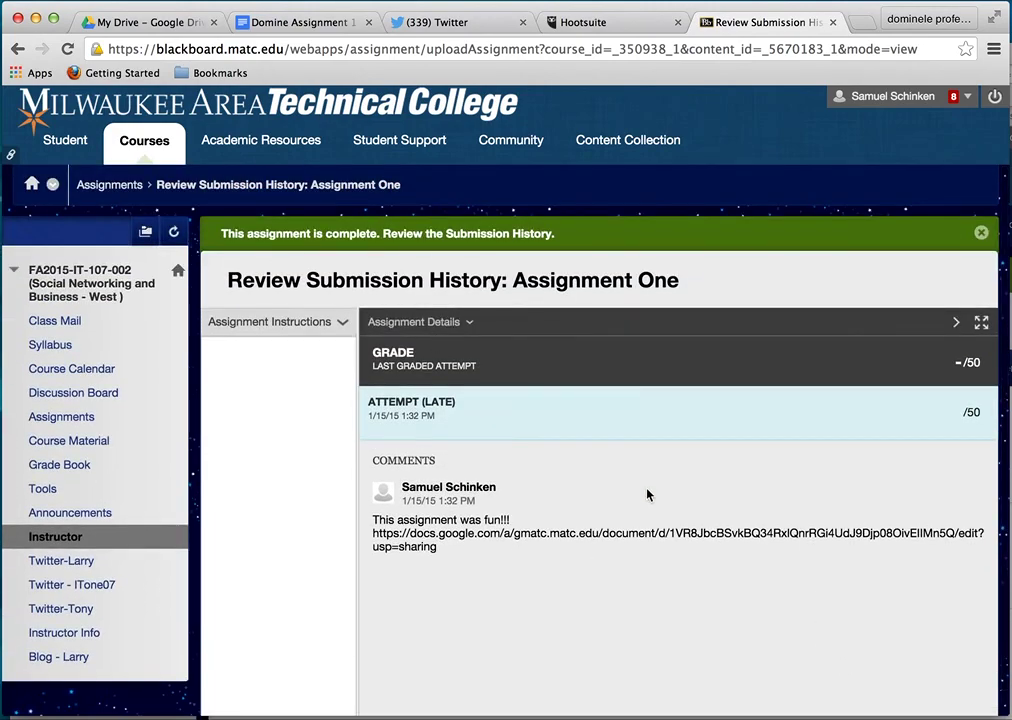
{"action": "scroll", "coordinate": [647, 494], "scroll_direction": "down", "scroll_amount": 3}
{"action": "left_click", "coordinate": [966, 688]}
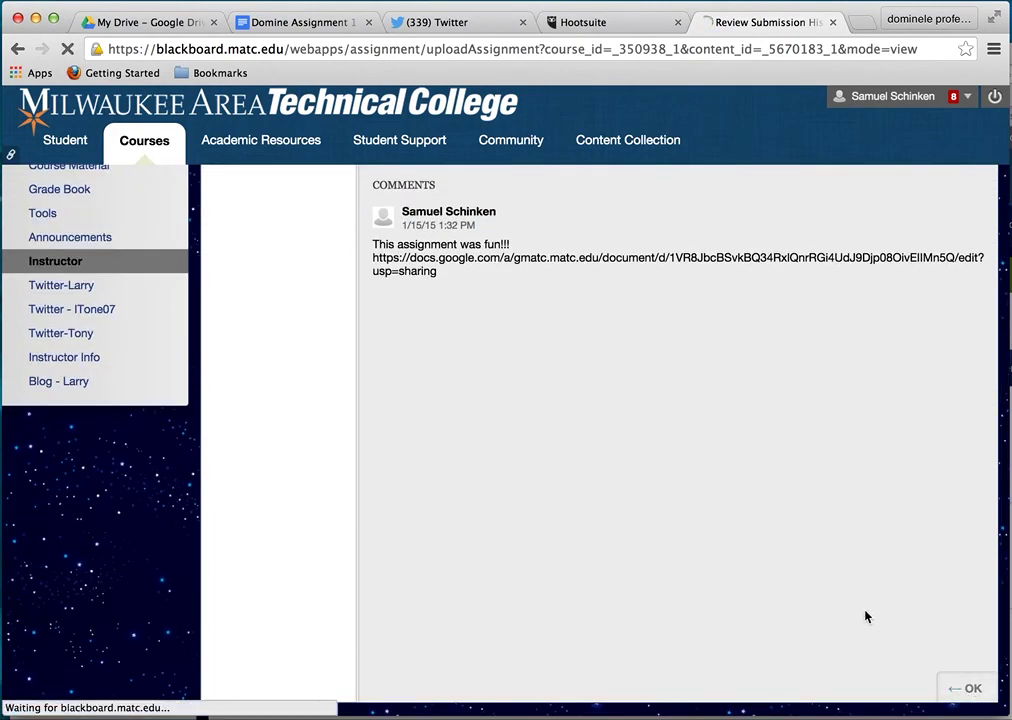